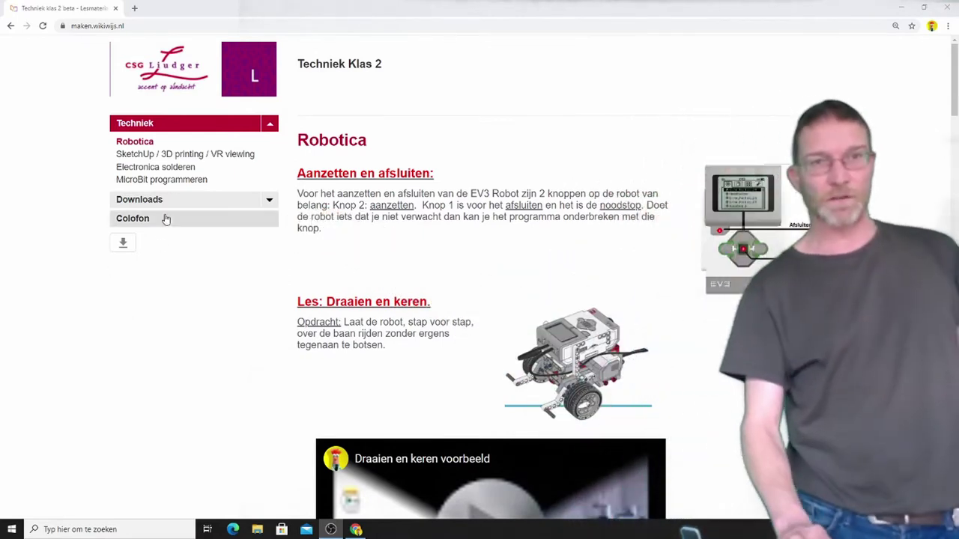
Step: Open the SketchUp 8 link from the course's Downloads page to reach the shared Sketchup8.zip
{"action": "left_click", "coordinate": [167, 208]}
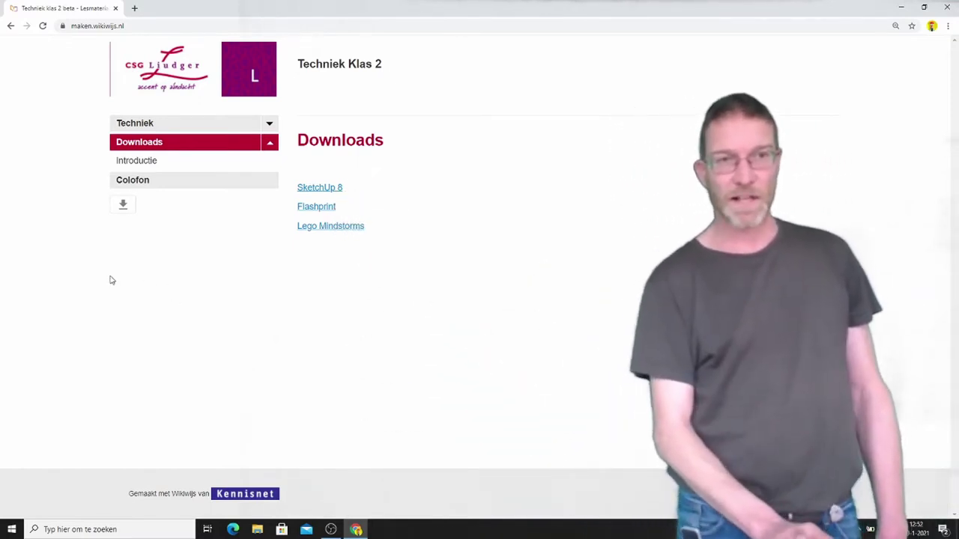
{"action": "left_click", "coordinate": [319, 188]}
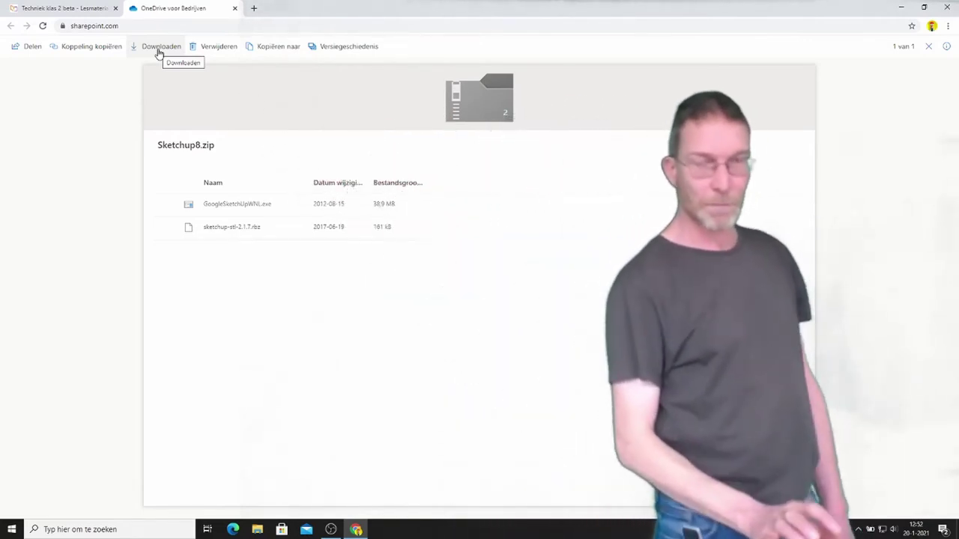
Step: Download Sketchup8.zip from OneDrive and open it in File Explorer
{"action": "left_click", "coordinate": [159, 51]}
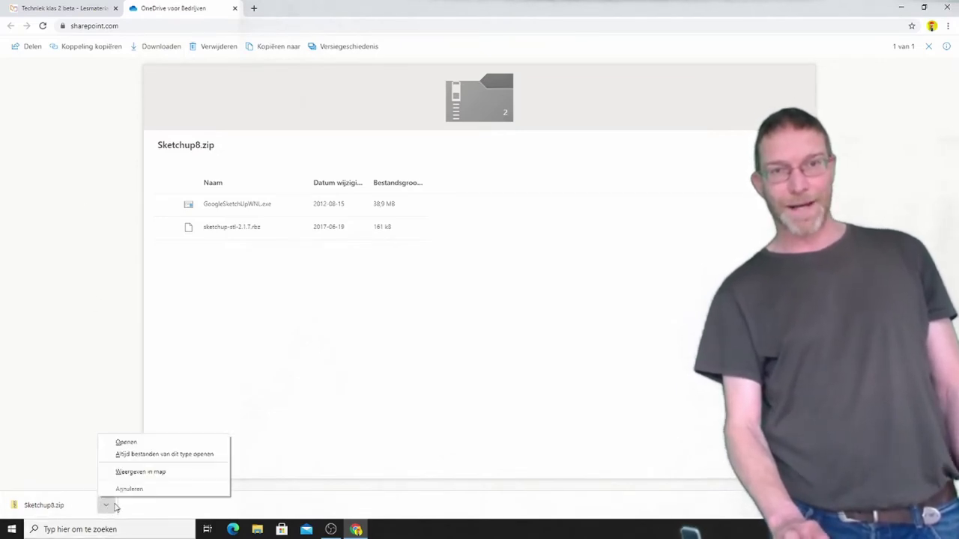
{"action": "left_click", "coordinate": [180, 442]}
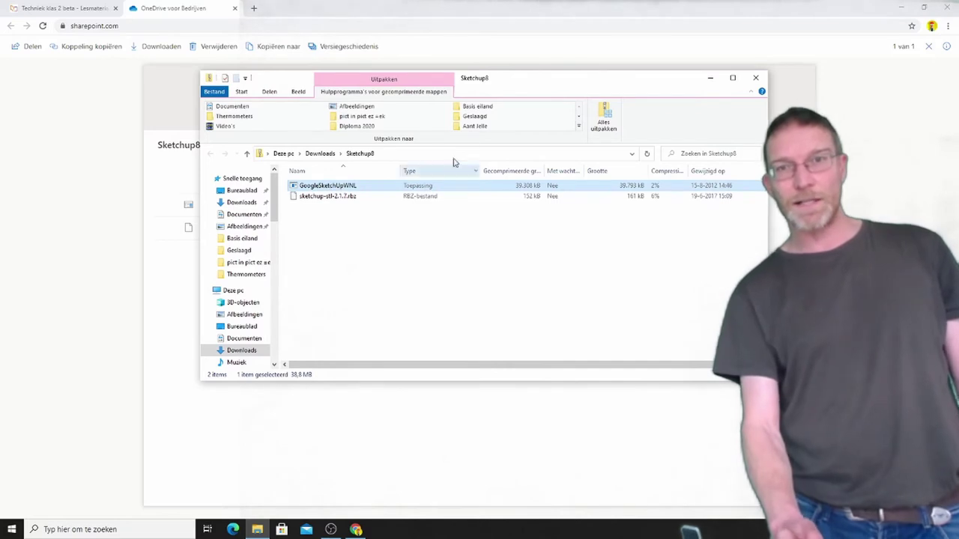
Step: Extract all files from Sketchup8.zip and run the GoogleSketchUpWNL installer
{"action": "left_click", "coordinate": [597, 126]}
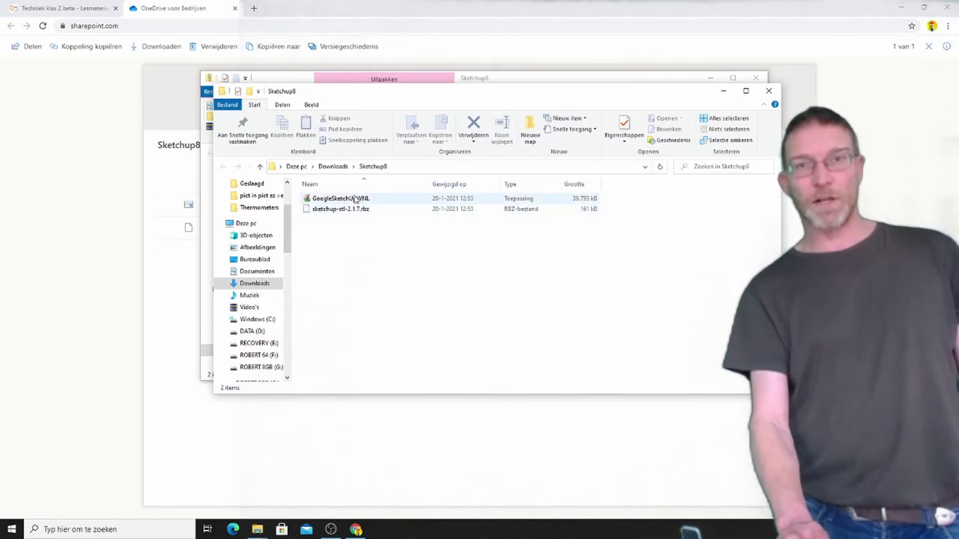
{"action": "left_click", "coordinate": [356, 199]}
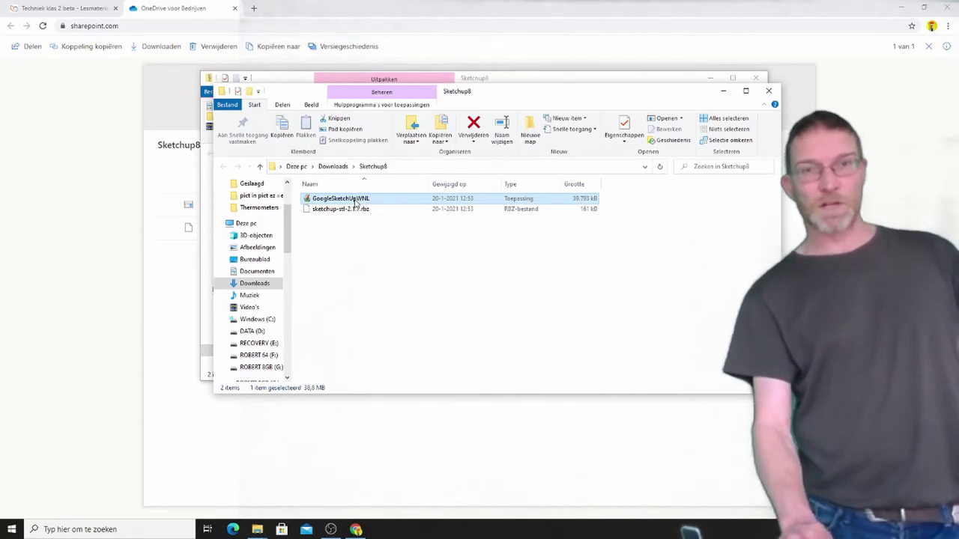
{"action": "double_click", "coordinate": [356, 199]}
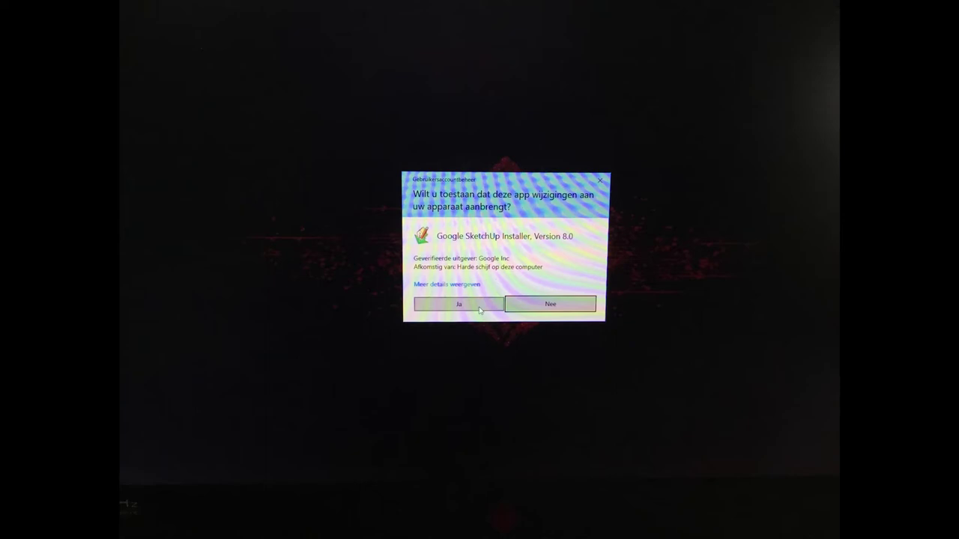
Step: Allow the installer, accept the licence, and install Google SketchUp 8 into the default folder
{"action": "left_click", "coordinate": [479, 310]}
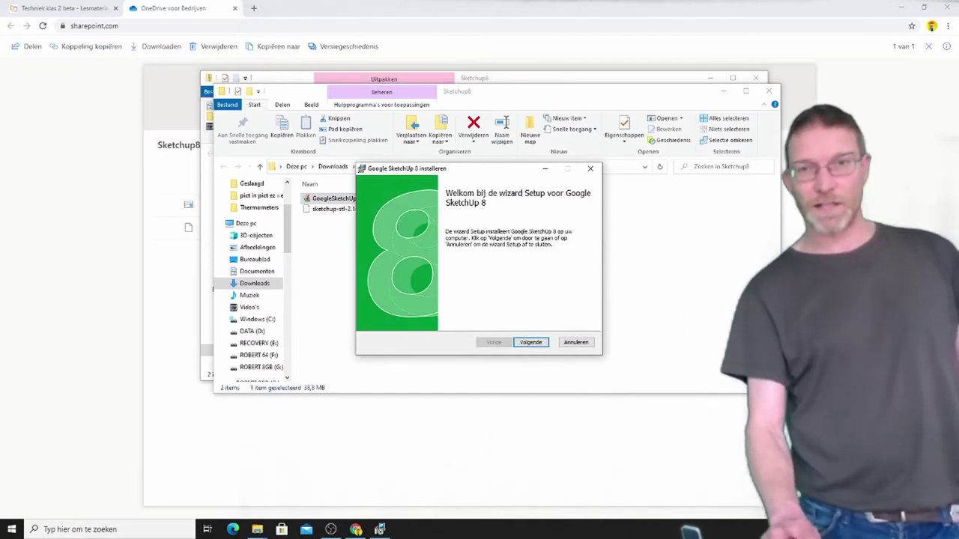
{"action": "left_click", "coordinate": [531, 344]}
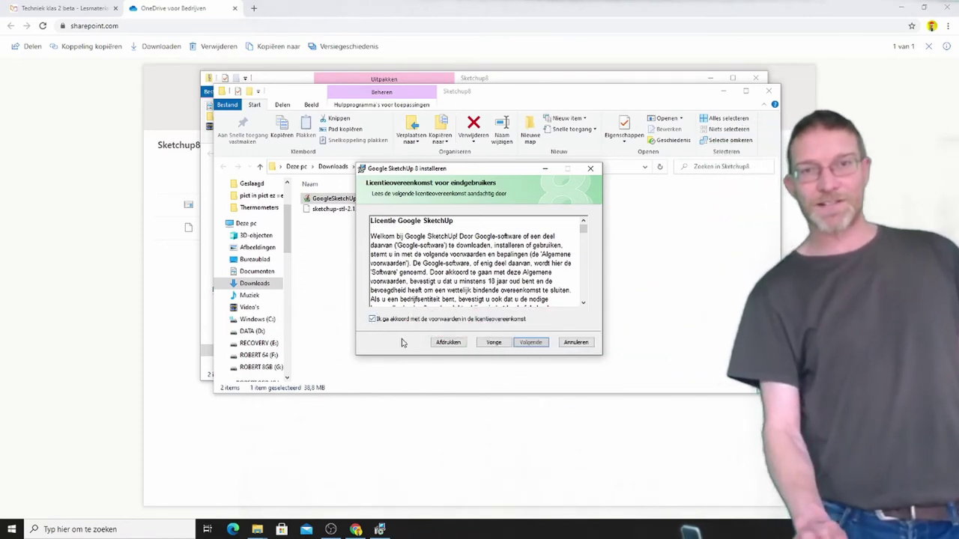
{"action": "left_click", "coordinate": [532, 343]}
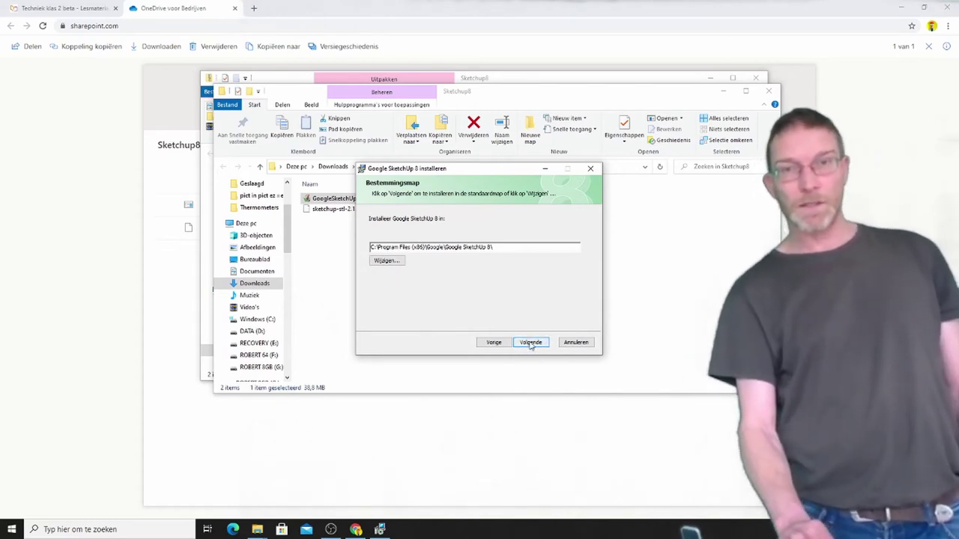
{"action": "left_click", "coordinate": [530, 343]}
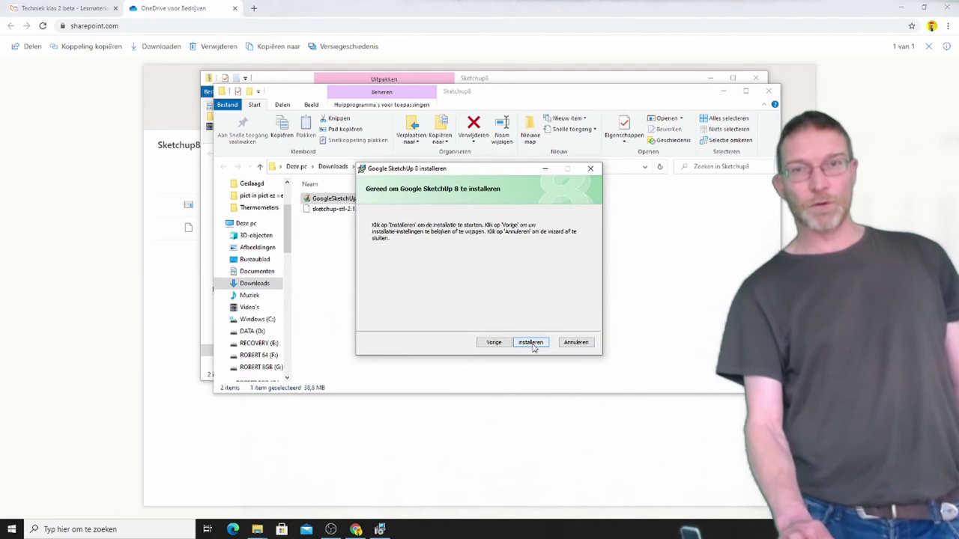
{"action": "left_click", "coordinate": [532, 344]}
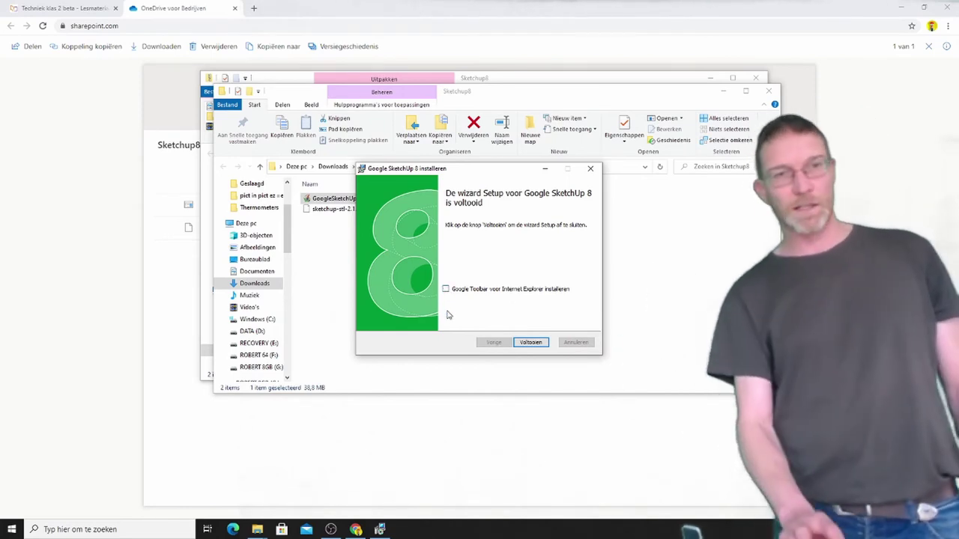
{"action": "left_click", "coordinate": [531, 342]}
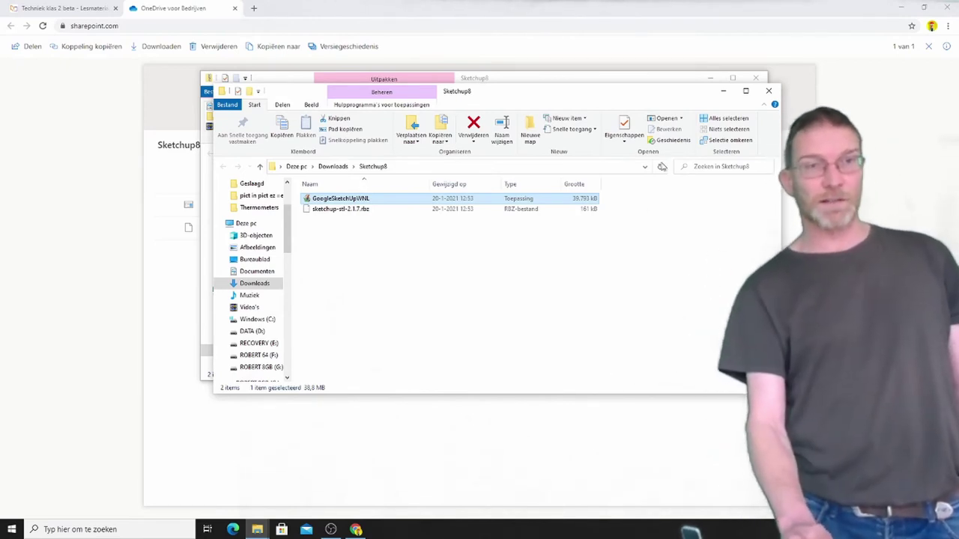
Step: Close both Sketchup8 folder windows and Chrome, then launch Google SketchUp 8 from its desktop icon
{"action": "left_click", "coordinate": [771, 94]}
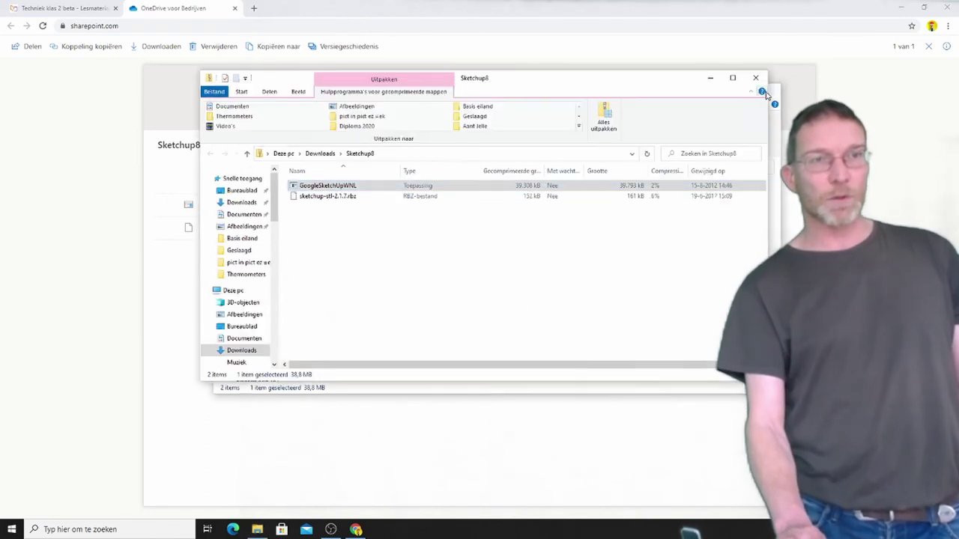
{"action": "left_click", "coordinate": [757, 79]}
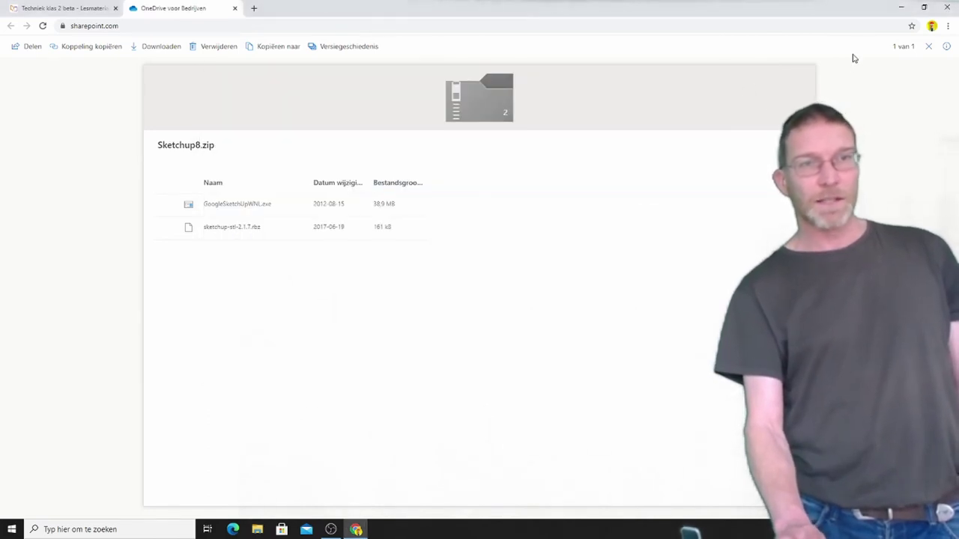
{"action": "left_click", "coordinate": [945, 7]}
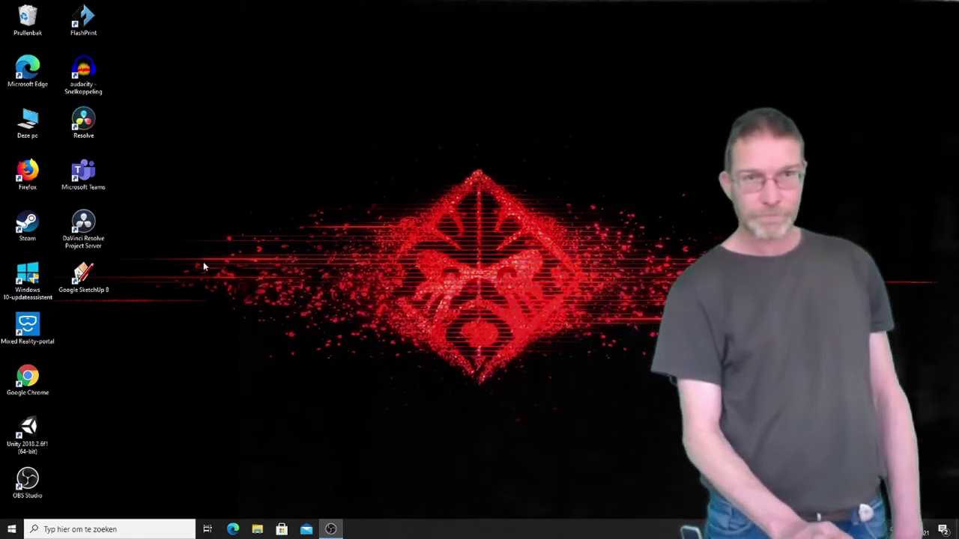
{"action": "double_click", "coordinate": [83, 278]}
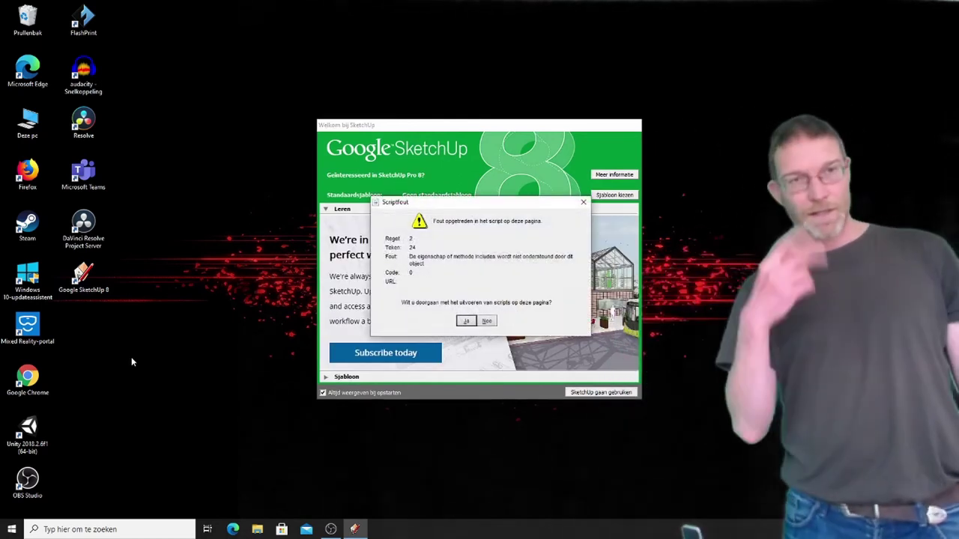
Step: Dismiss both script errors, disable the startup welcome dialog, and start with the Eenvoudige sjabloon - Meter template
{"action": "left_click", "coordinate": [466, 322]}
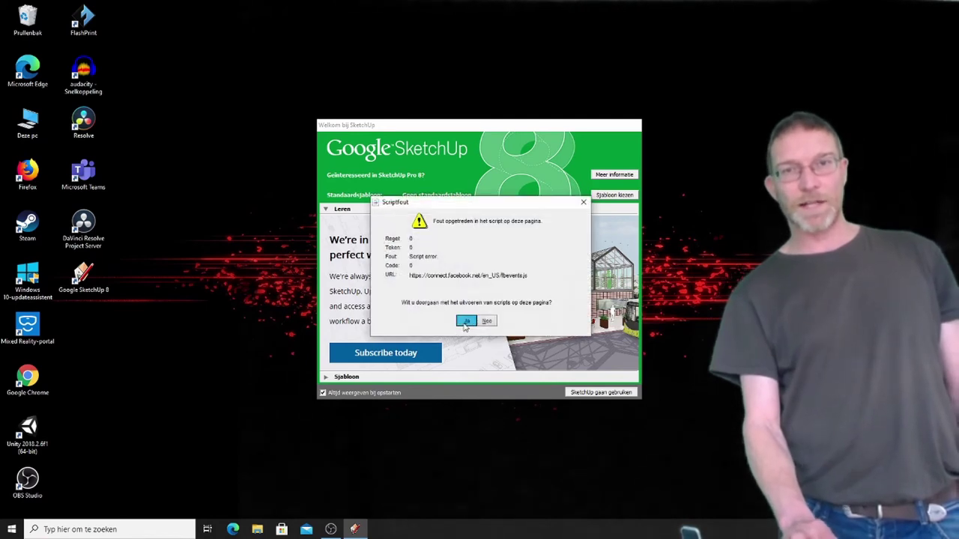
{"action": "left_click", "coordinate": [465, 322]}
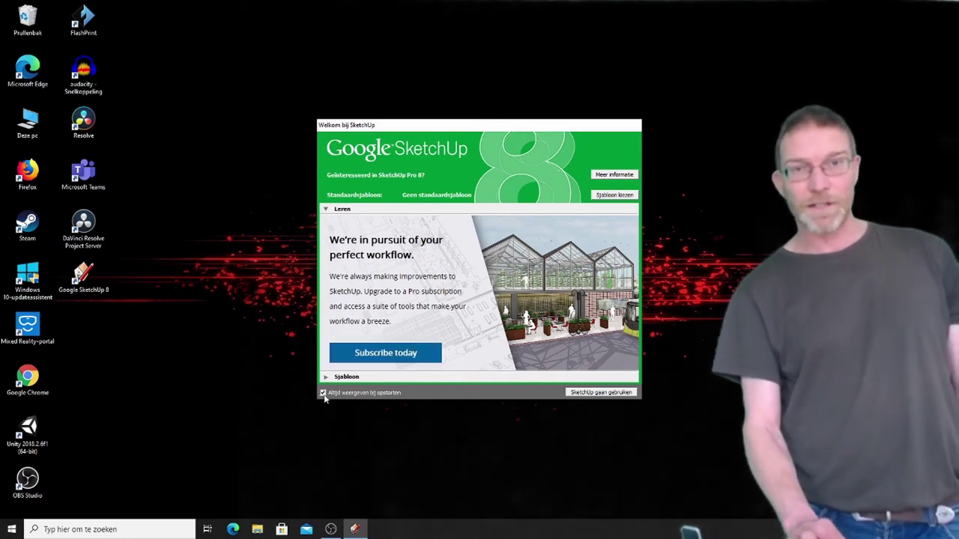
{"action": "left_click", "coordinate": [611, 395]}
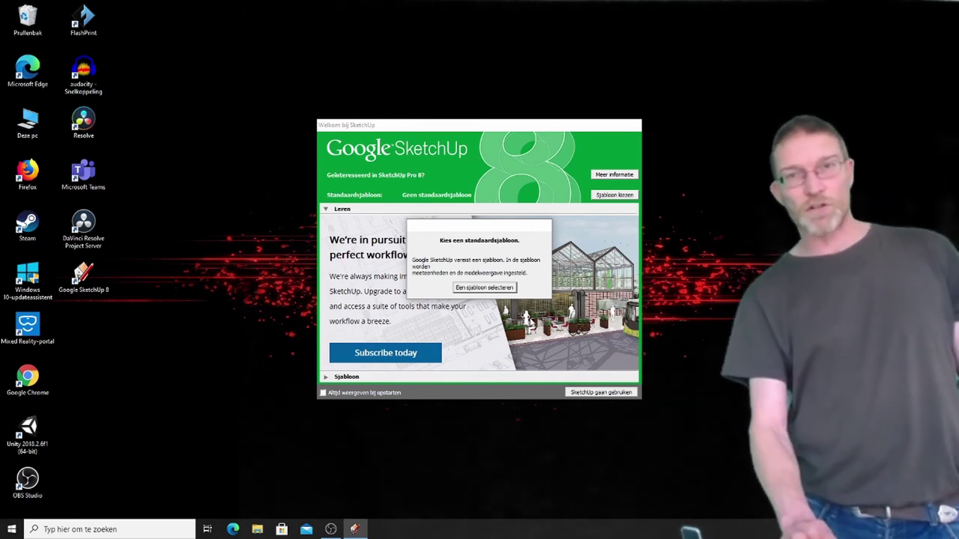
{"action": "left_click", "coordinate": [502, 291]}
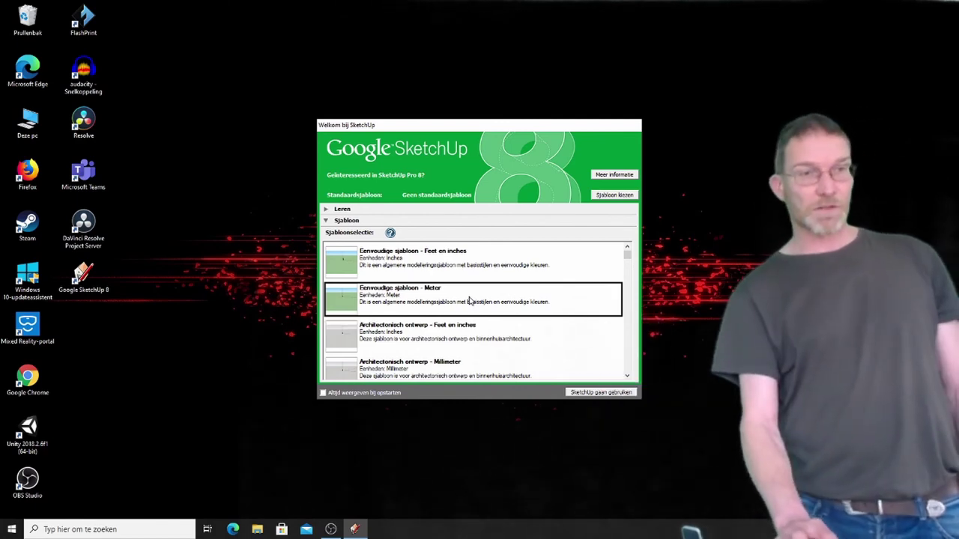
{"action": "left_click", "coordinate": [591, 393]}
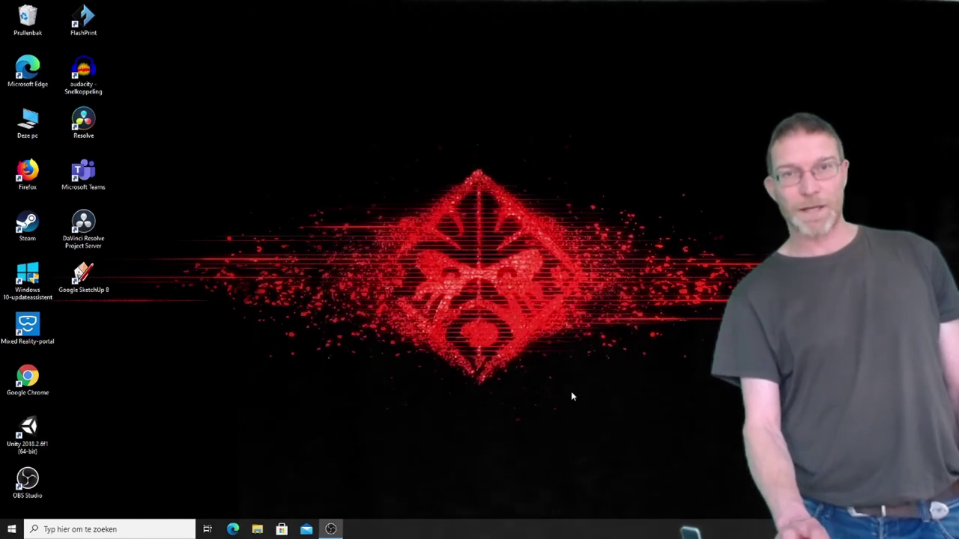